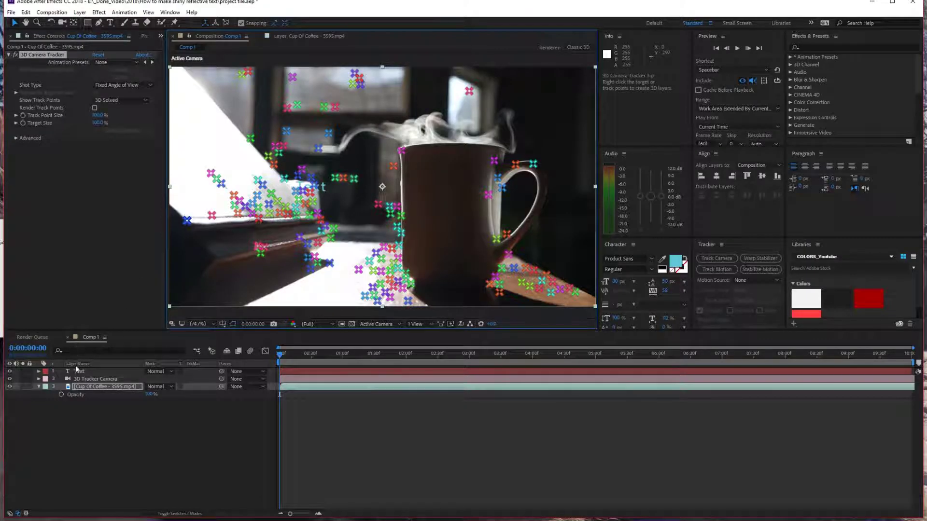
Replace the Text layer's wording with SAMPLE and enlarge it until its last letter meets the mug's edge
{"action": "left_click", "coordinate": [77, 371]}
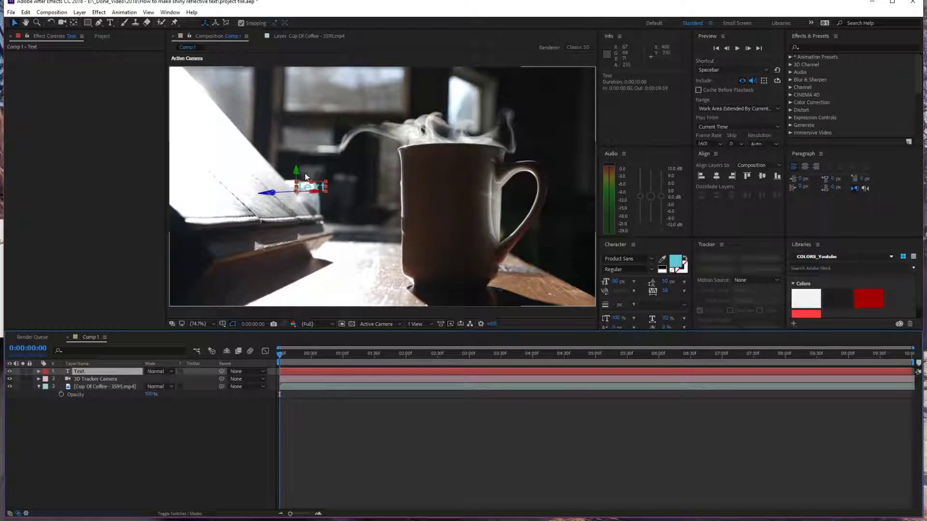
{"action": "key", "text": "t"}
{"action": "left_click", "coordinate": [312, 190]}
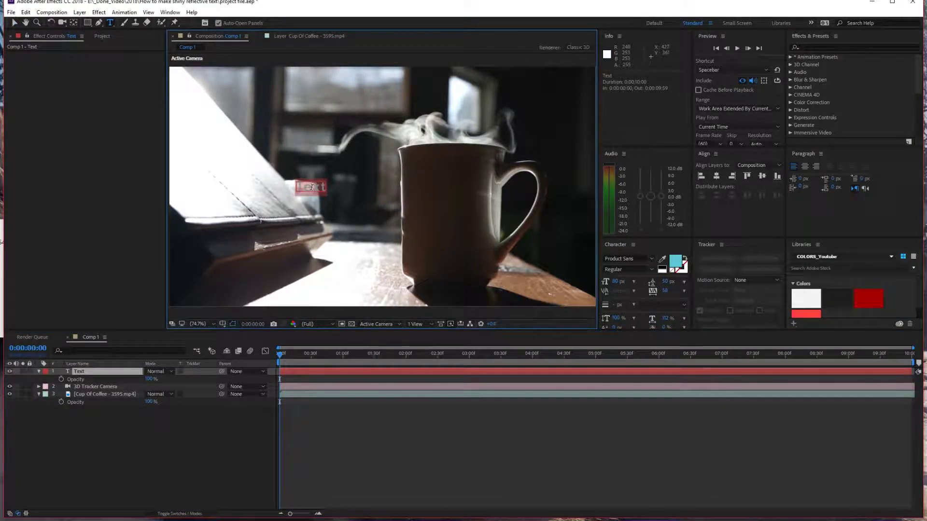
{"action": "type", "text": "sam"}
{"action": "key", "text": "BackSpace"}
{"action": "key", "text": "BackSpace"}
{"action": "key", "text": "BackSpace"}
{"action": "type", "text": "SAMPLE"}
{"action": "key", "text": "Escape"}
{"action": "left_click", "coordinate": [314, 182]}
{"action": "type", "text": "SAM"}
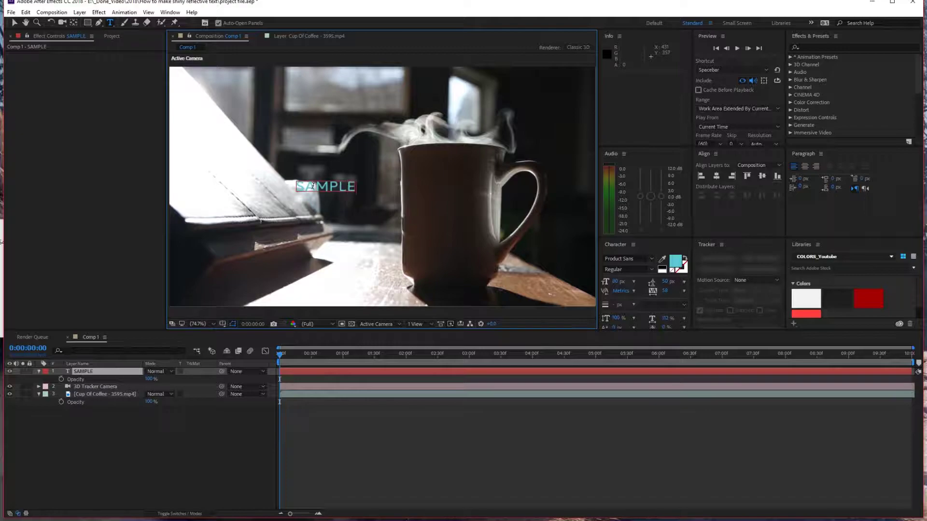
{"action": "left_click", "coordinate": [13, 23]}
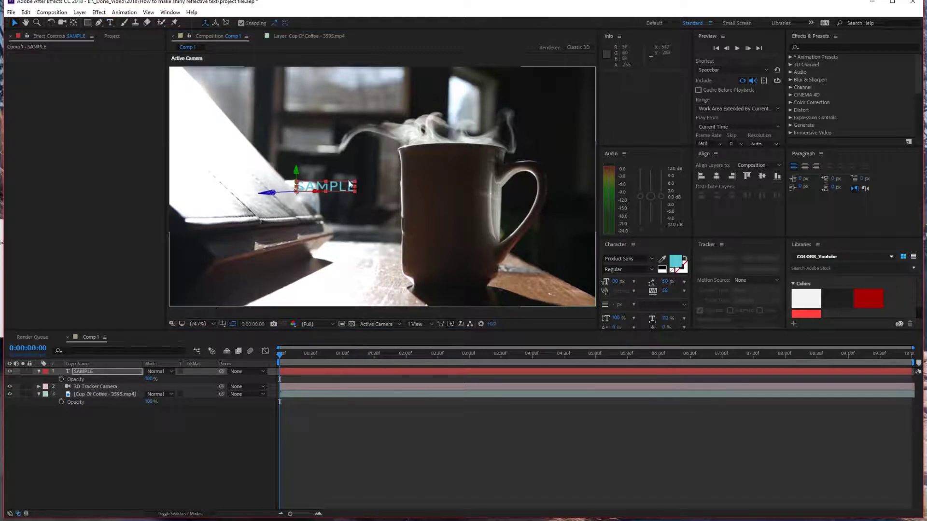
{"action": "left_click_drag", "start_coordinate": [355, 182], "coordinate": [398, 158]}
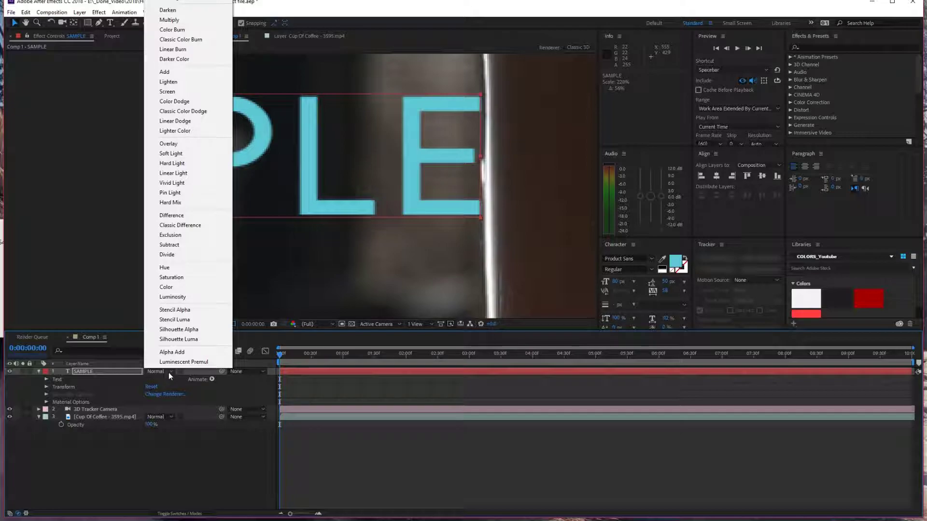
Try Soft Light and Hard Light blending on the SAMPLE layer, and settle on Overlay
{"action": "left_click", "coordinate": [192, 153]}
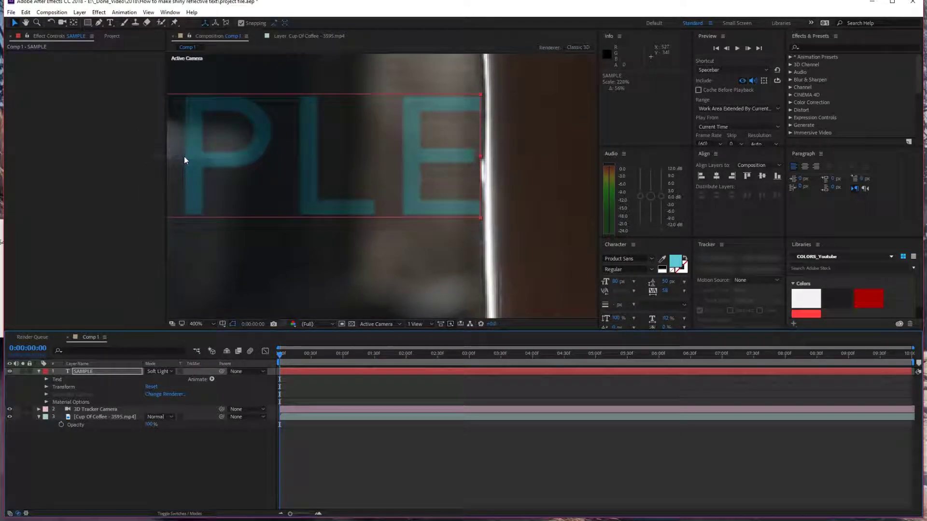
{"action": "left_click", "coordinate": [159, 371]}
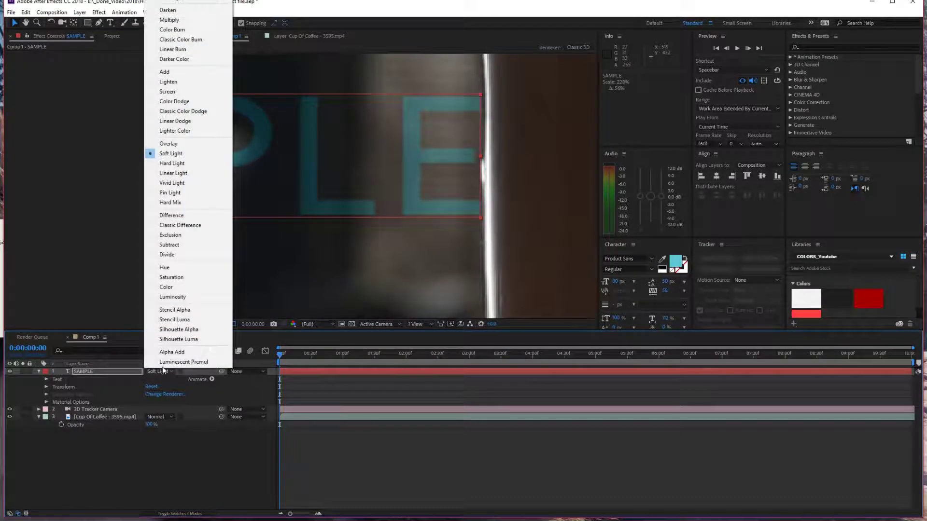
{"action": "left_click", "coordinate": [163, 163]}
{"action": "left_click", "coordinate": [161, 371]}
{"action": "left_click", "coordinate": [174, 144]}
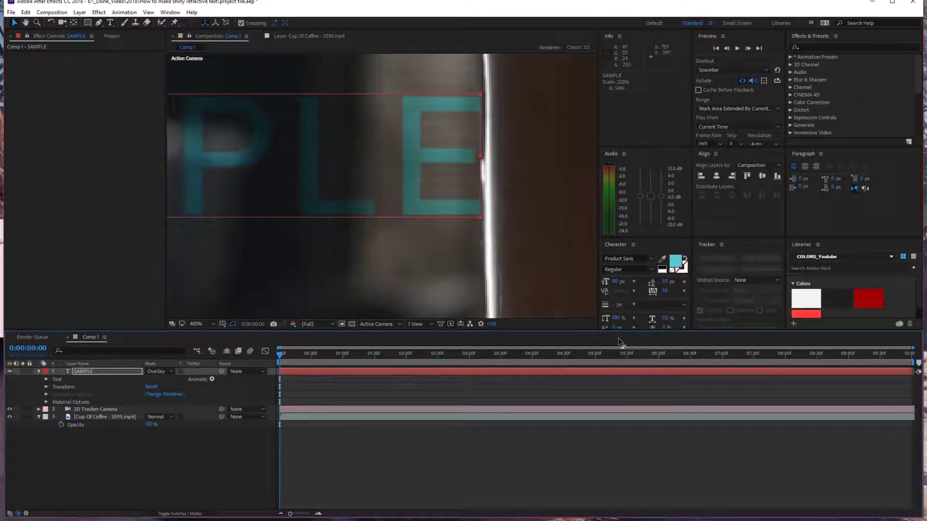
Set the SAMPLE text's fill color to near-white FBFFFF
{"action": "left_click", "coordinate": [674, 264]}
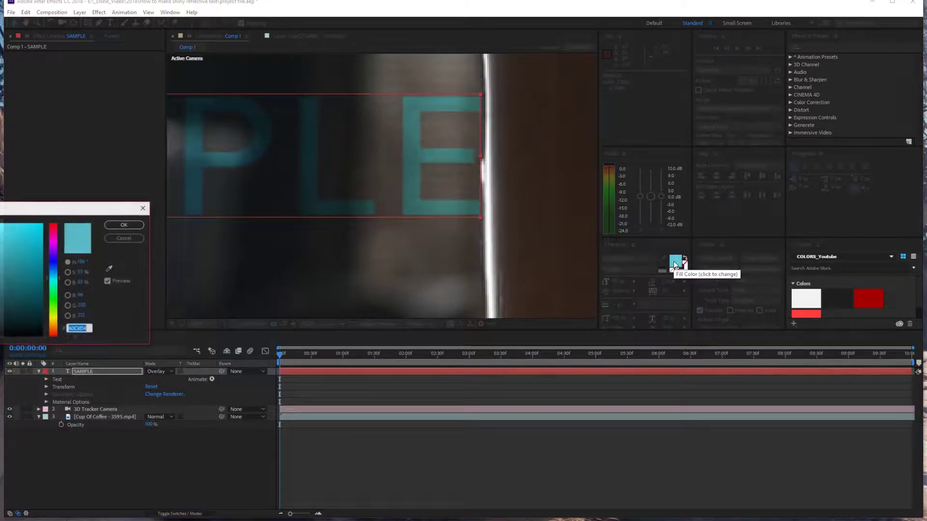
{"action": "left_click_drag", "start_coordinate": [0, 251], "coordinate": [0, 224]}
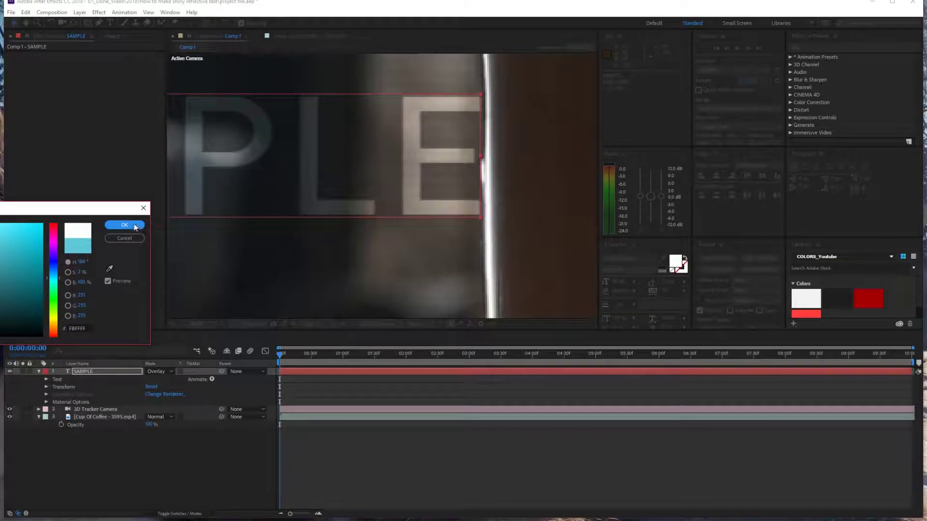
{"action": "key", "text": "Return"}
Compare Lighter Color and Soft Light blending on the white SAMPLE text, and return it to Overlay
{"action": "left_click", "coordinate": [158, 370]}
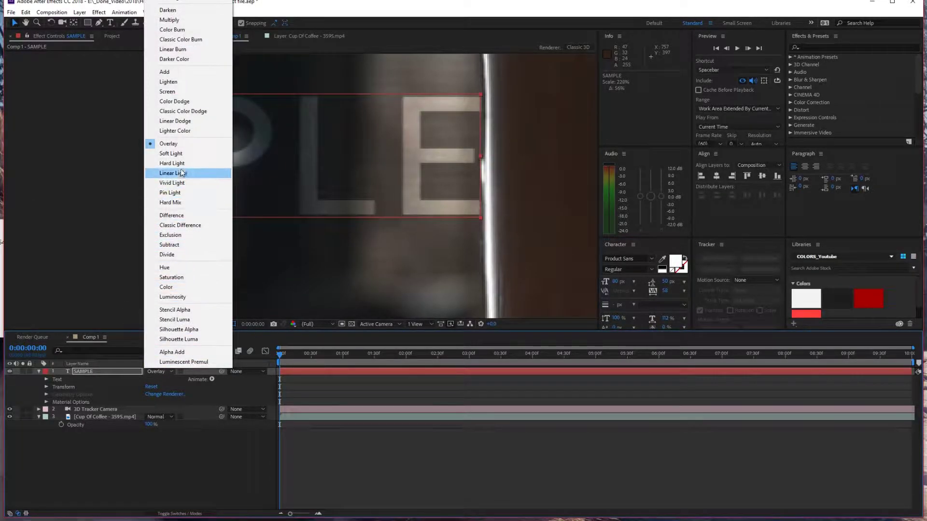
{"action": "left_click", "coordinate": [176, 131]}
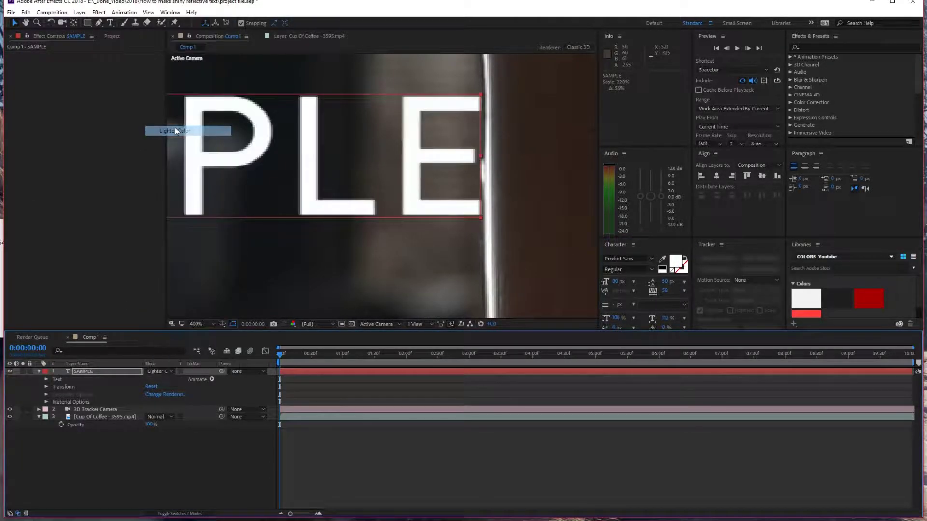
{"action": "left_click", "coordinate": [155, 372]}
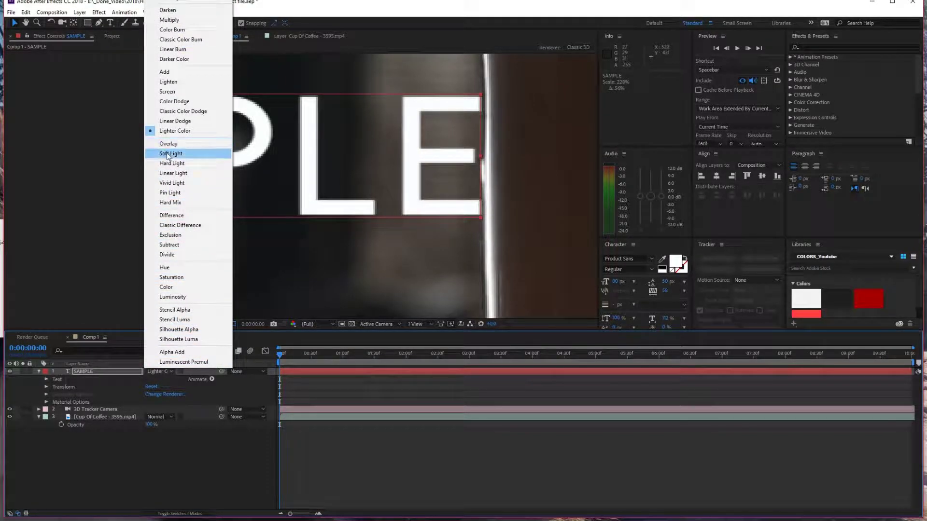
{"action": "left_click", "coordinate": [169, 153]}
{"action": "left_click", "coordinate": [160, 371]}
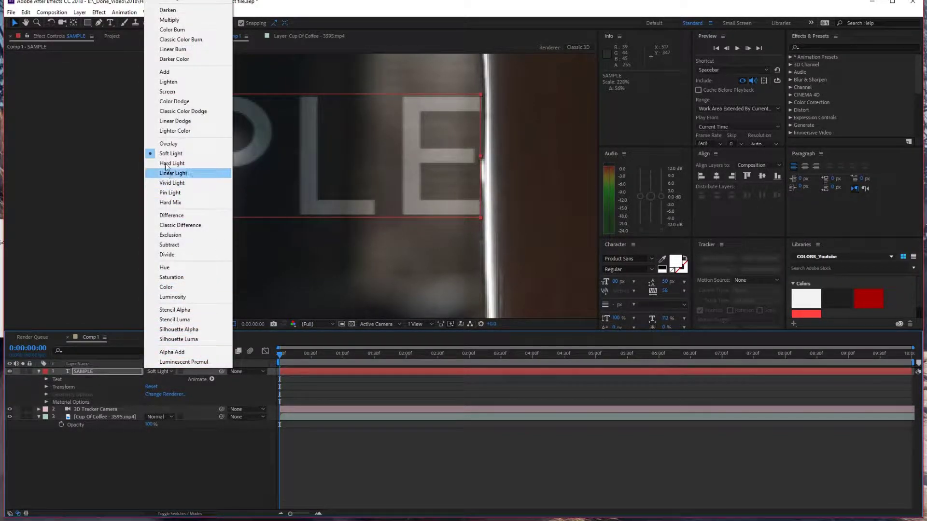
{"action": "left_click", "coordinate": [163, 145]}
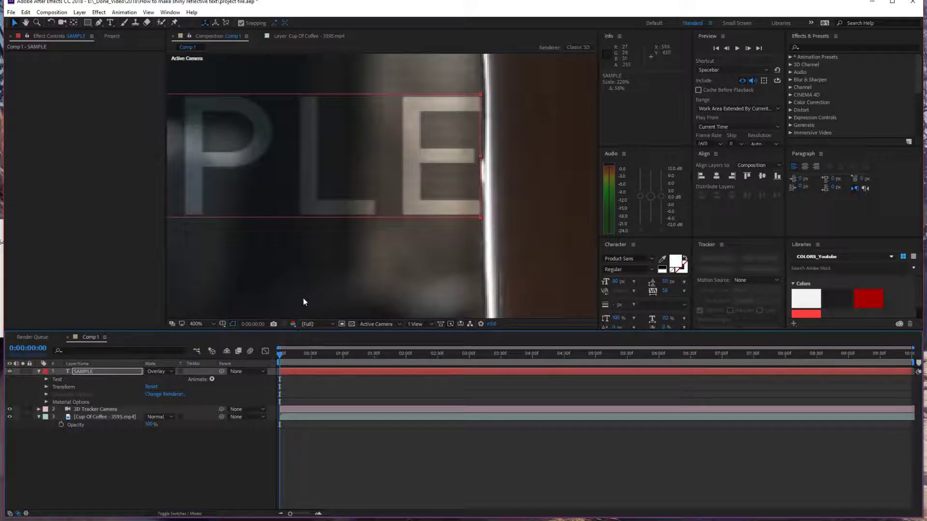
Duplicate the SAMPLE layer into a stack of three identical Overlay text layers, removing the surplus fourth copy
{"action": "key", "text": "ctrl+0"}
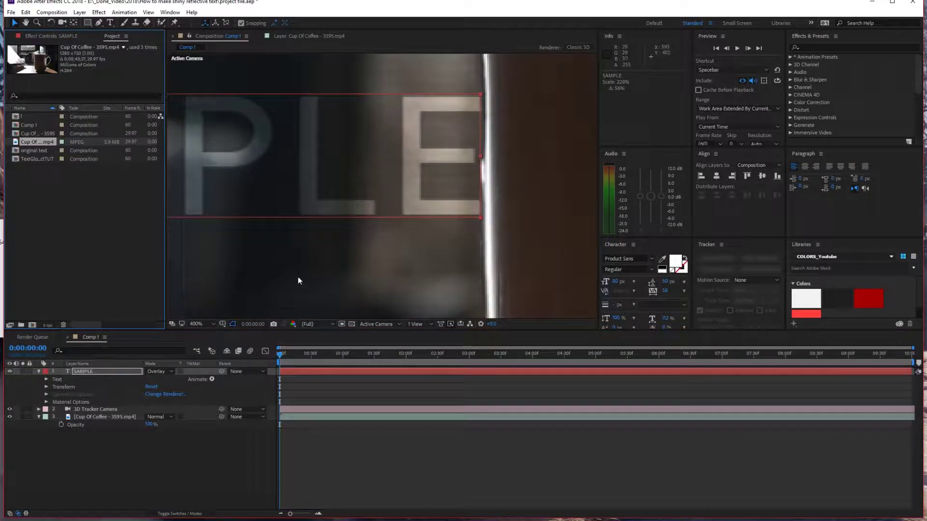
{"action": "scroll", "coordinate": [311, 209], "scroll_direction": "down", "scroll_amount": 3}
{"action": "left_click", "coordinate": [85, 372]}
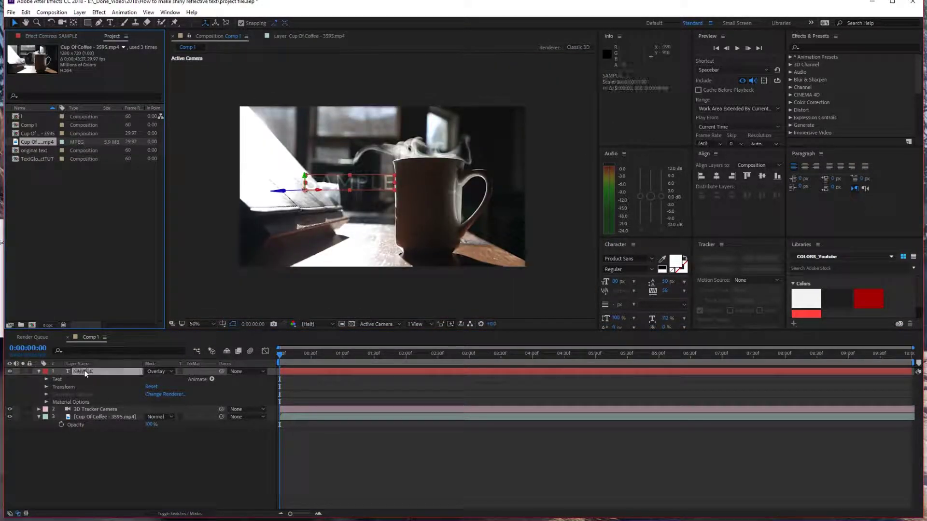
{"action": "key", "text": "ctrl+v"}
{"action": "key", "text": "ctrl+v"}
{"action": "key", "text": "ctrl+v"}
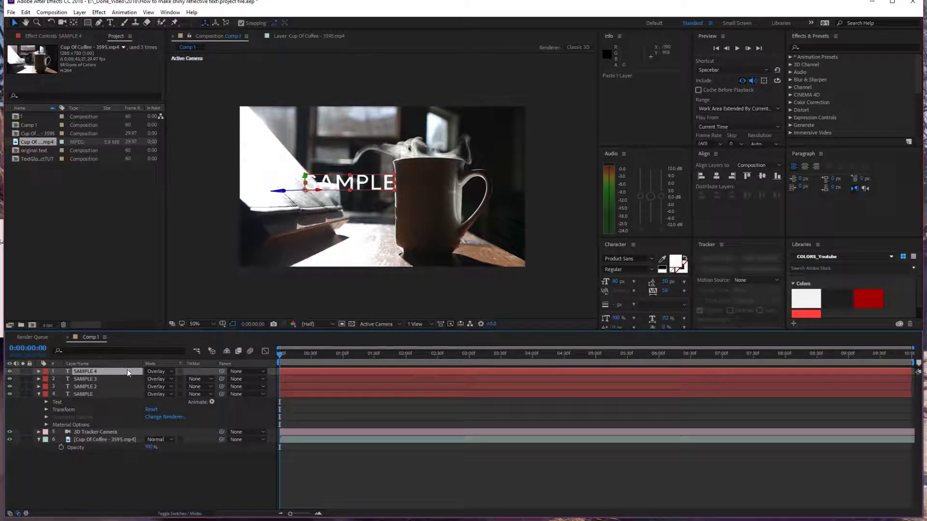
{"action": "key", "text": "Delete"}
{"action": "scroll", "coordinate": [335, 189], "scroll_direction": "up", "scroll_amount": 2}
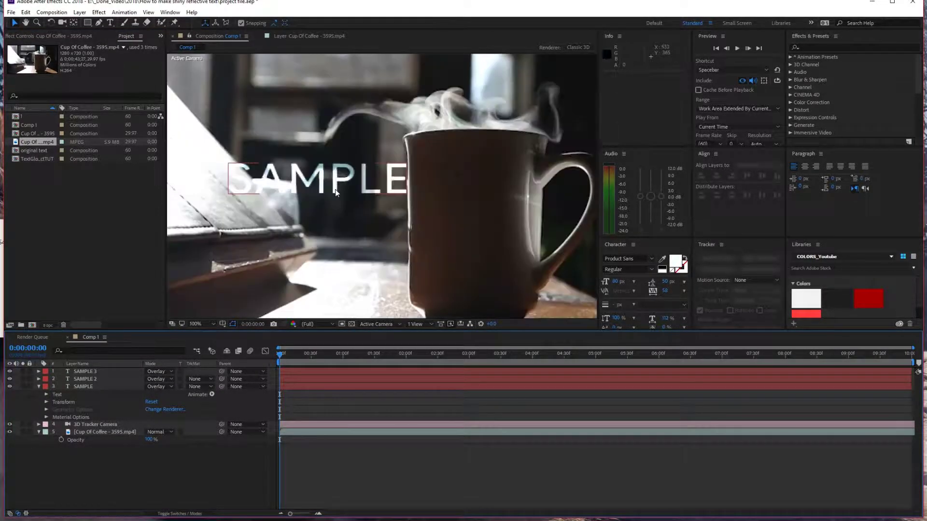
{"action": "scroll", "coordinate": [335, 189], "scroll_direction": "up", "scroll_amount": 2}
{"action": "scroll", "coordinate": [278, 222], "scroll_direction": "down", "scroll_amount": 2}
Pick a near-white fill color for all three stacked SAMPLE text layers together
{"action": "left_click", "coordinate": [278, 222]}
{"action": "left_click", "coordinate": [82, 384]}
{"action": "left_click", "coordinate": [88, 372], "text": "shift"}
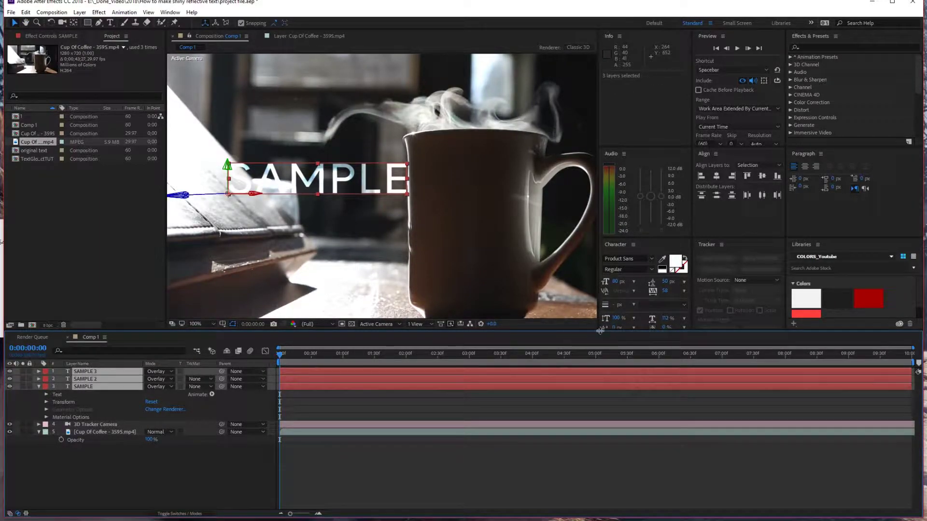
{"action": "left_click", "coordinate": [675, 263]}
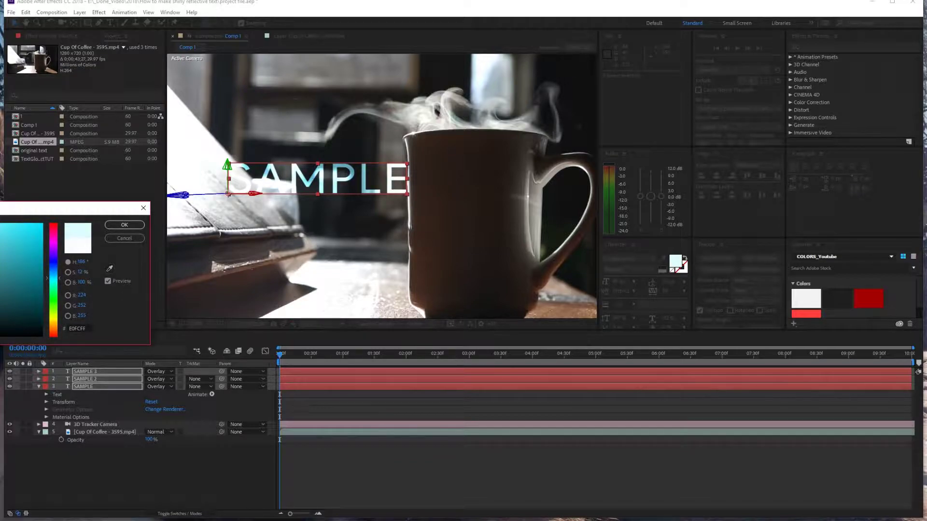
{"action": "left_click", "coordinate": [129, 226]}
Collapse the original SAMPLE layer and paste a copy of all three SAMPLE layers to make a second set
{"action": "left_click", "coordinate": [39, 386]}
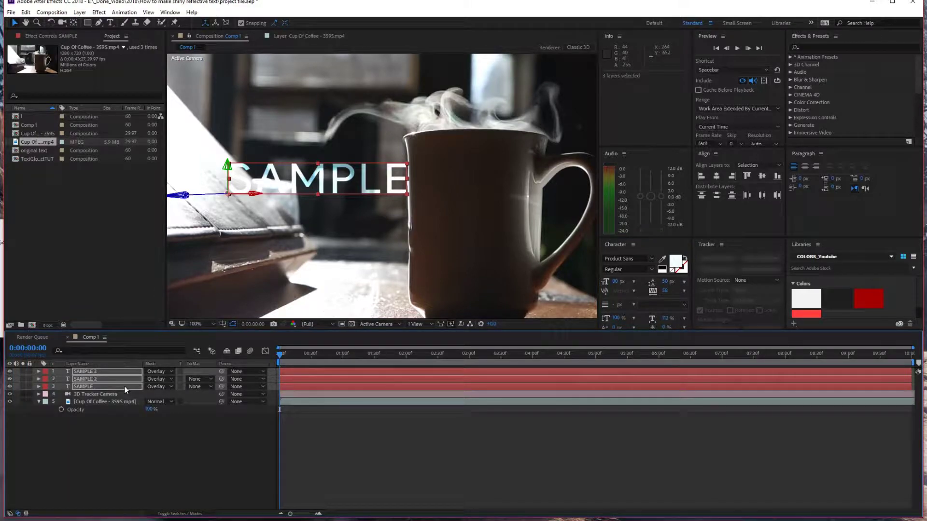
{"action": "right_click", "coordinate": [97, 377]}
{"action": "left_click", "coordinate": [133, 296]}
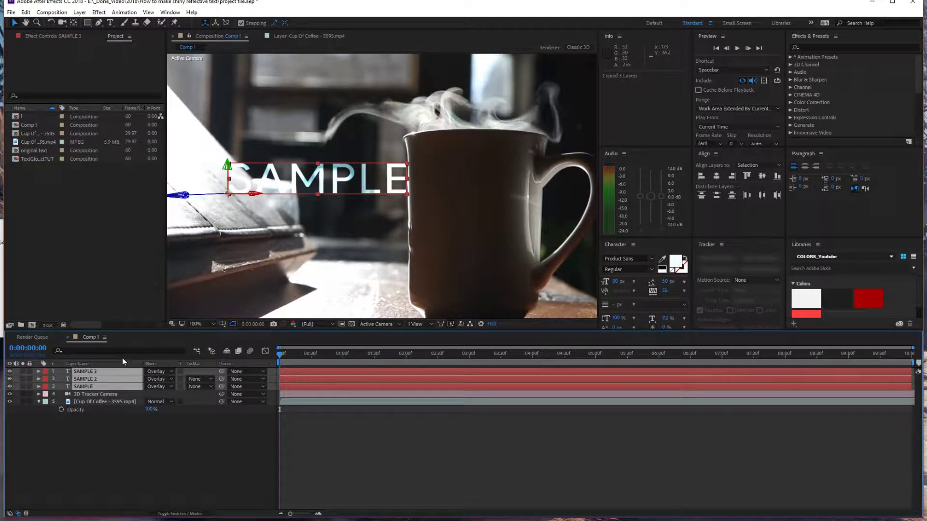
{"action": "key", "text": "ctrl+v"}
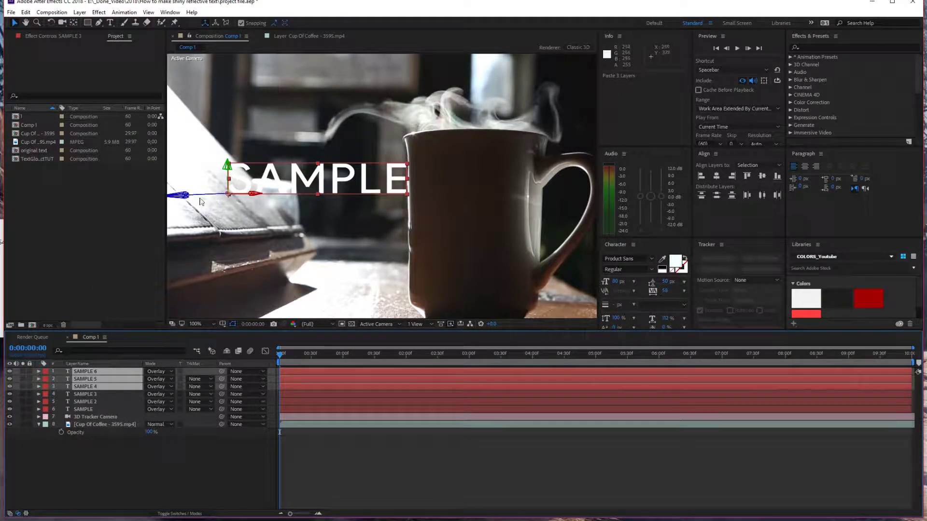
Mirror the second set of SAMPLE layers horizontally and place it on the mug as the text's reflection
{"action": "left_click_drag", "start_coordinate": [310, 183], "coordinate": [303, 216]}
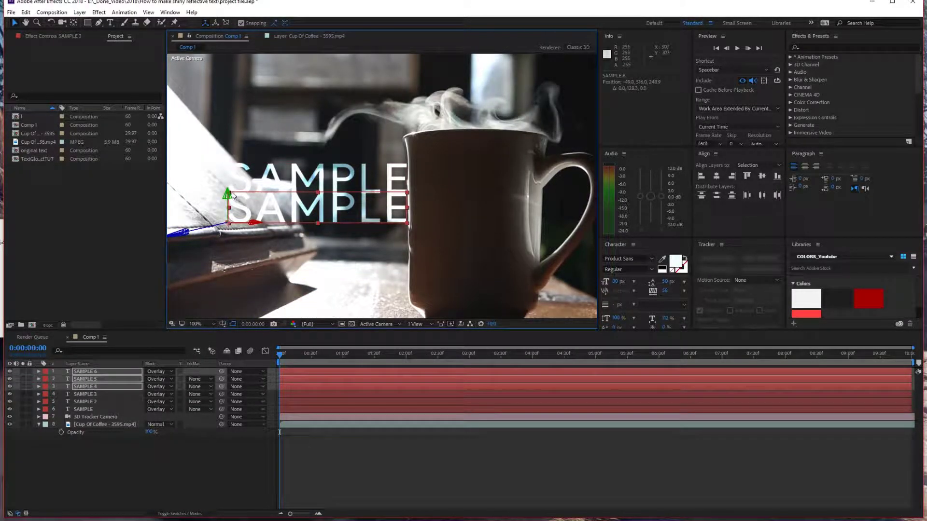
{"action": "left_click_drag", "start_coordinate": [236, 198], "coordinate": [245, 253]}
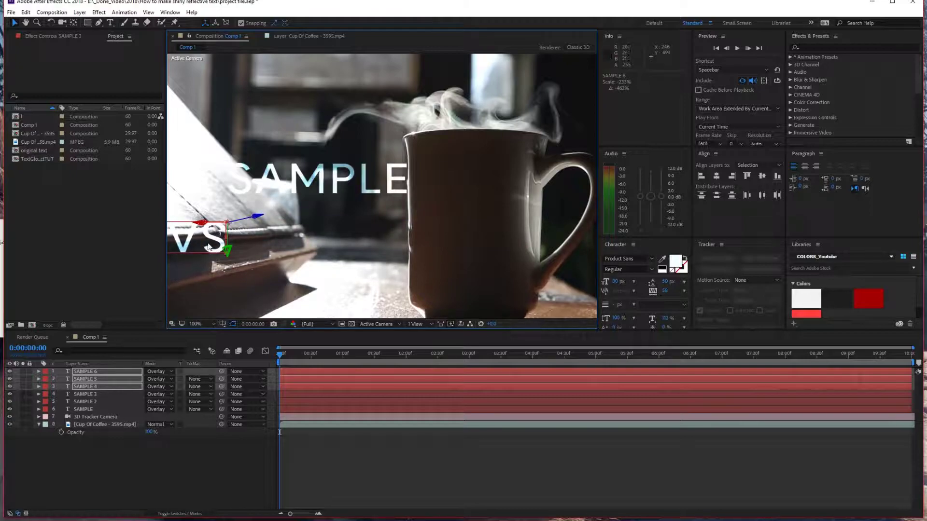
{"action": "left_click_drag", "start_coordinate": [193, 238], "coordinate": [392, 172]}
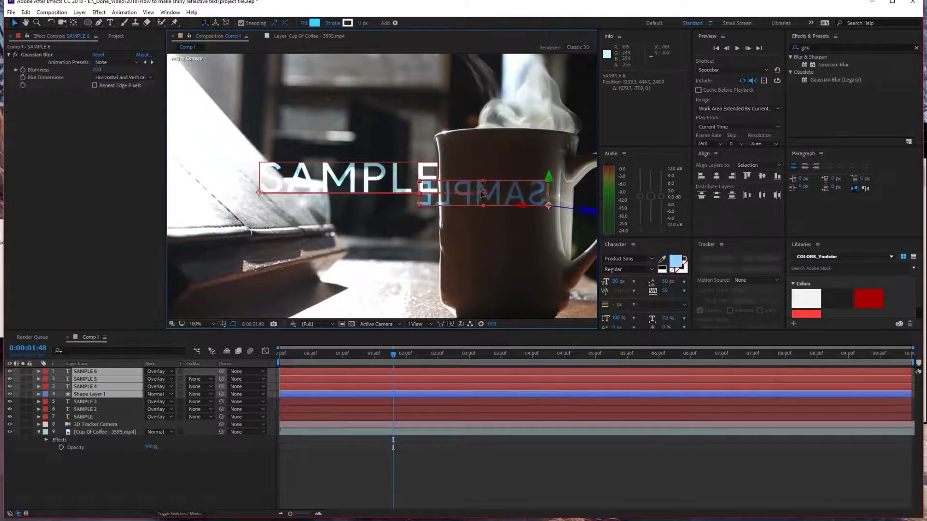
{"action": "left_click_drag", "start_coordinate": [478, 180], "coordinate": [504, 180]}
{"action": "key", "text": "KP_0"}
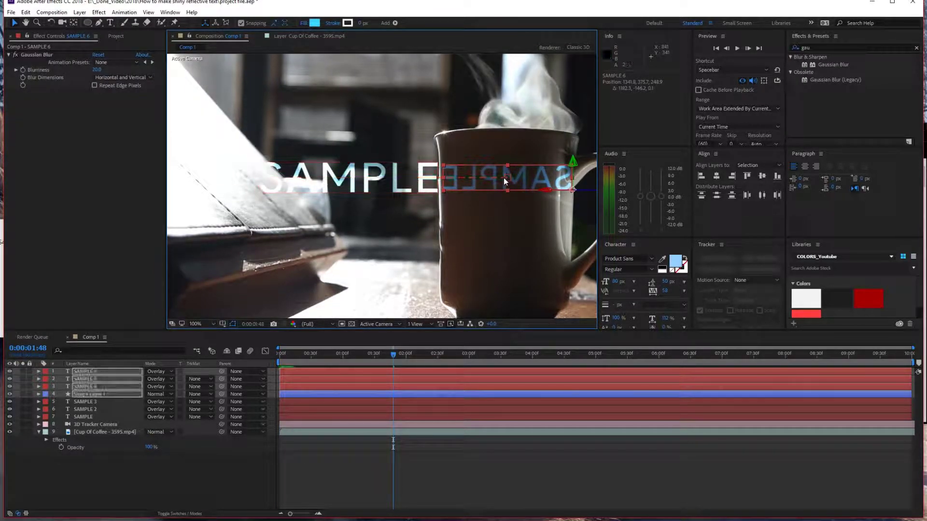
Move the blurred blue ellipse of Shape Layer 1 onto the mug so it glows behind the mirrored SAMPLE text
{"action": "left_click", "coordinate": [91, 393]}
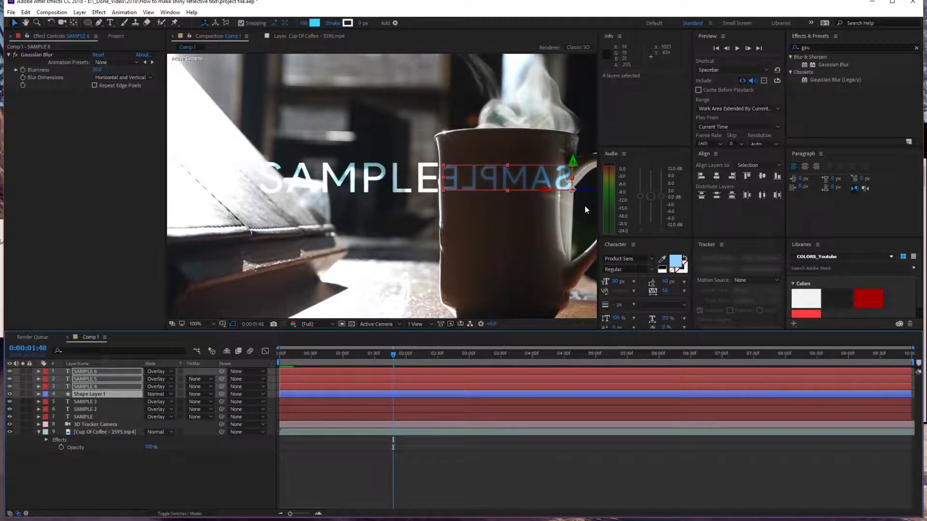
{"action": "left_click", "coordinate": [488, 284]}
{"action": "left_click", "coordinate": [80, 395]}
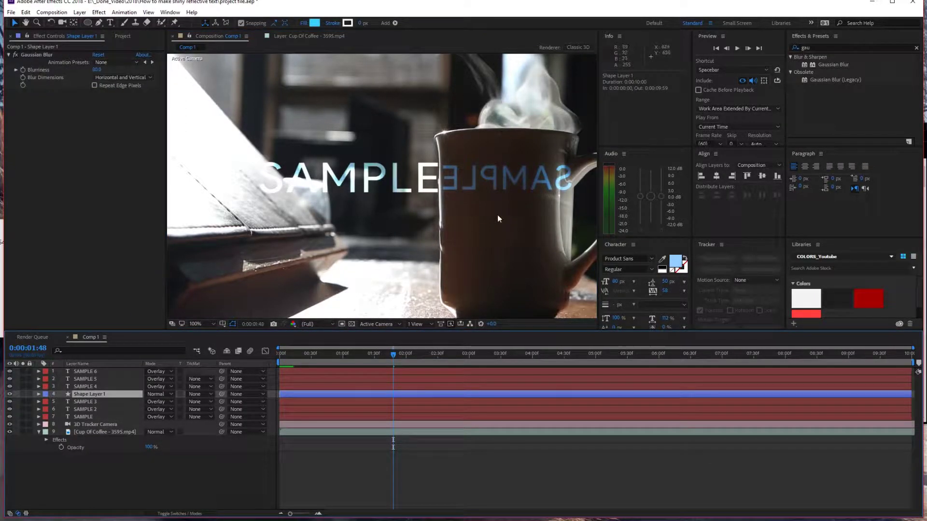
{"action": "scroll", "coordinate": [410, 240], "scroll_direction": "down", "scroll_amount": 3}
{"action": "left_click_drag", "start_coordinate": [490, 182], "coordinate": [417, 185]}
{"action": "scroll", "coordinate": [418, 185], "scroll_direction": "up", "scroll_amount": 3}
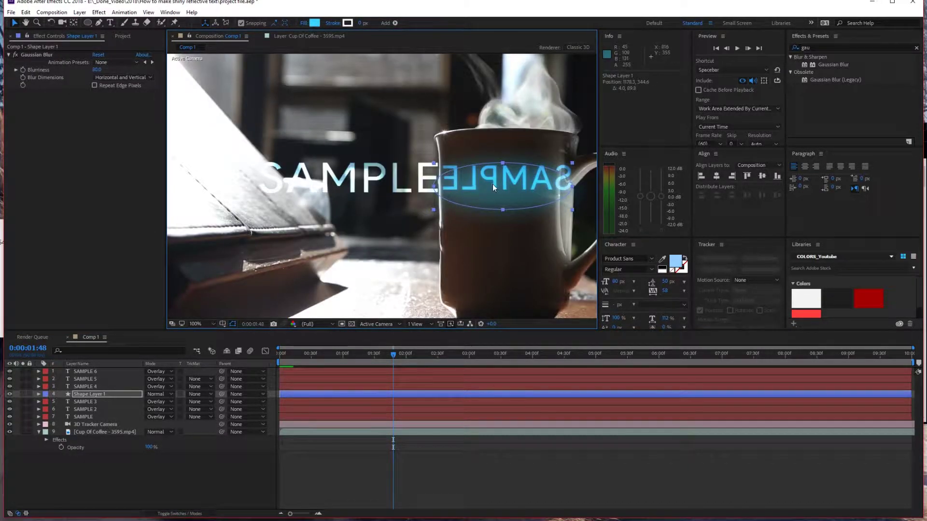
{"action": "left_click_drag", "start_coordinate": [492, 183], "coordinate": [495, 172]}
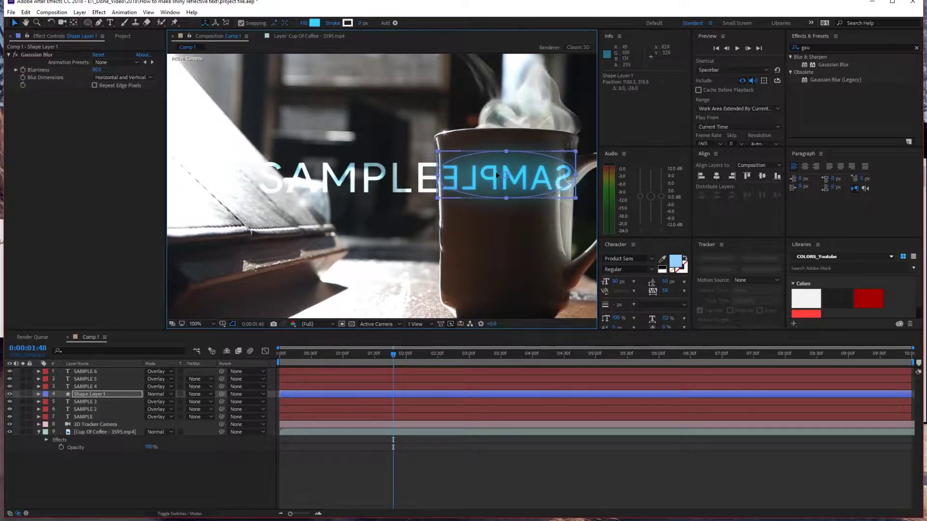
Check the opacity keyframes of the SAMPLE 6 layer and how the mirrored text fades in near the composition's start
{"action": "left_click", "coordinate": [338, 239]}
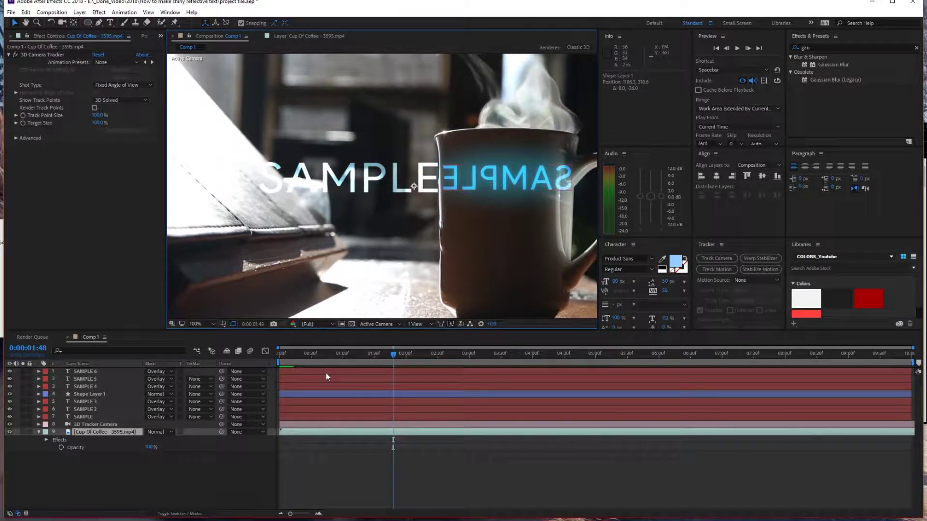
{"action": "mouse_move", "coordinate": [334, 352]}
{"action": "left_mouse_down"}
{"action": "mouse_move", "coordinate": [278, 355]}
{"action": "mouse_move", "coordinate": [322, 349]}
{"action": "left_mouse_up"}
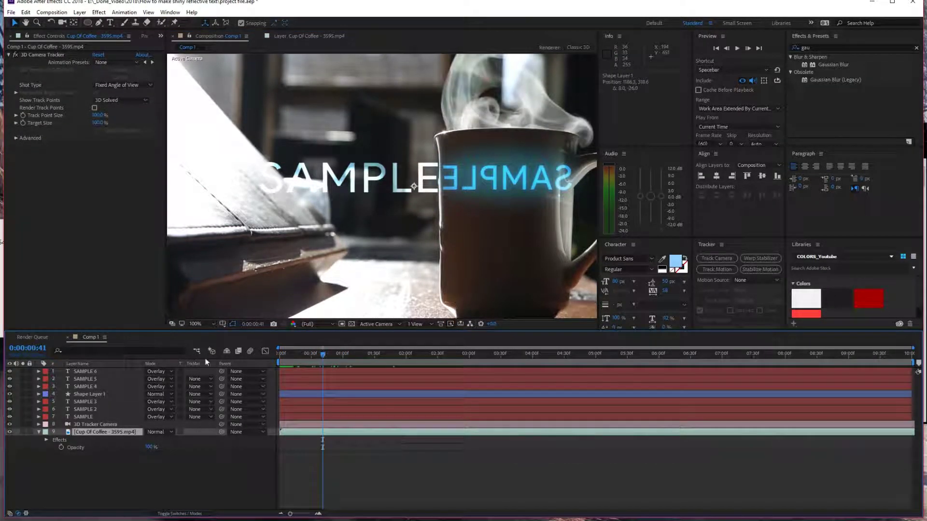
{"action": "left_click", "coordinate": [39, 372]}
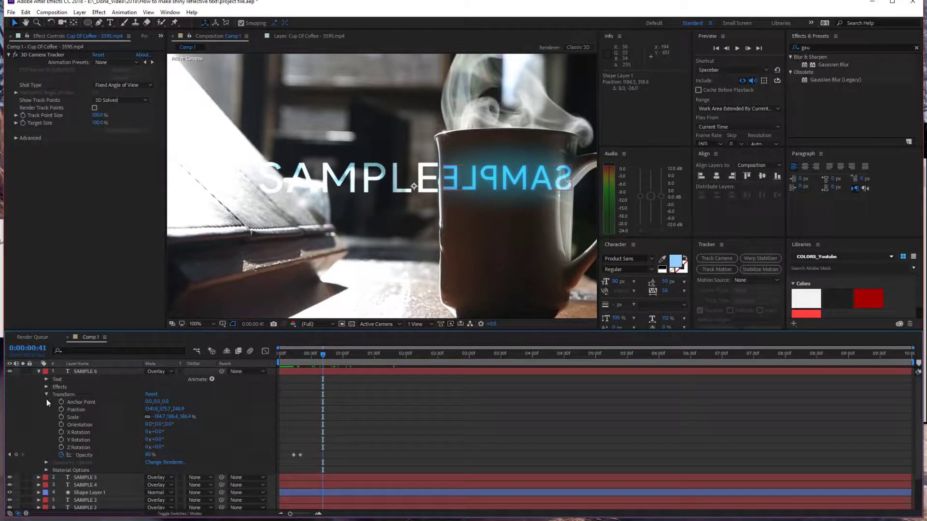
{"action": "left_click_drag", "start_coordinate": [314, 353], "coordinate": [300, 356]}
{"action": "left_click", "coordinate": [38, 372]}
Try to pre-compose SAMPLE 4, 5 and 6 together with Shape Layer 1, moving all attributes, and undo it
{"action": "left_click", "coordinate": [75, 371]}
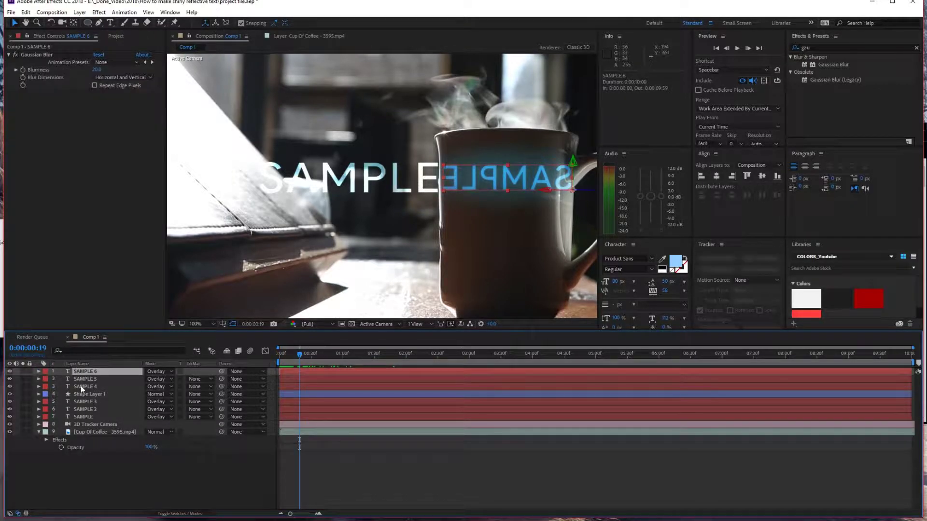
{"action": "left_click", "coordinate": [83, 393], "text": "shift"}
{"action": "right_click", "coordinate": [83, 395]}
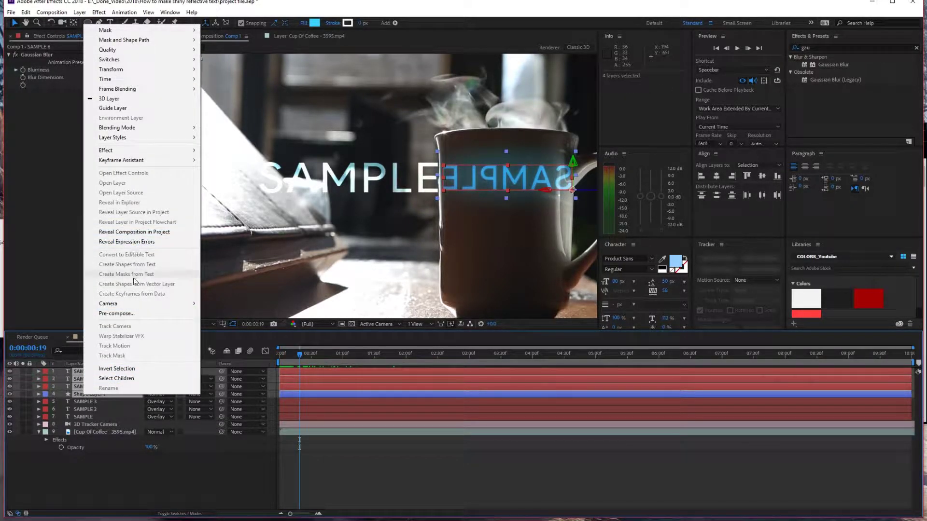
{"action": "left_click", "coordinate": [120, 313]}
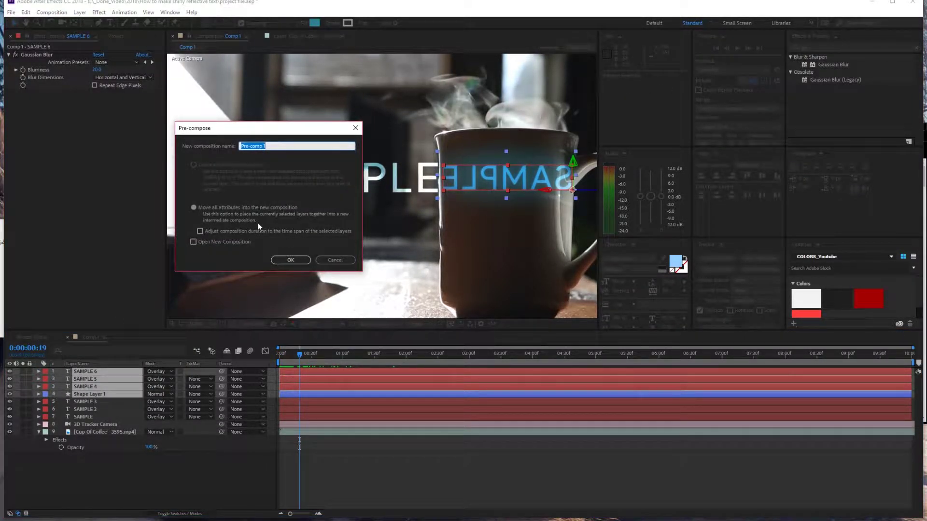
{"action": "key", "text": "Return"}
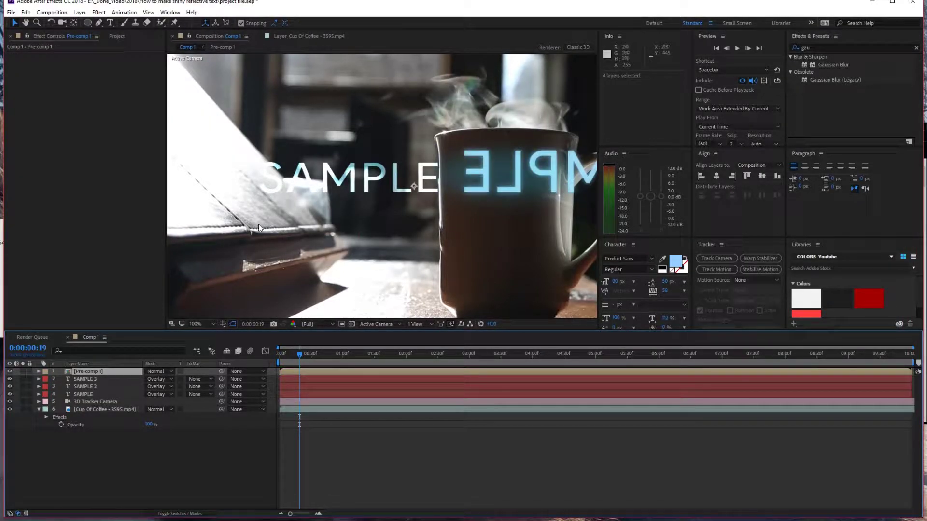
{"action": "key", "text": "ctrl+z"}
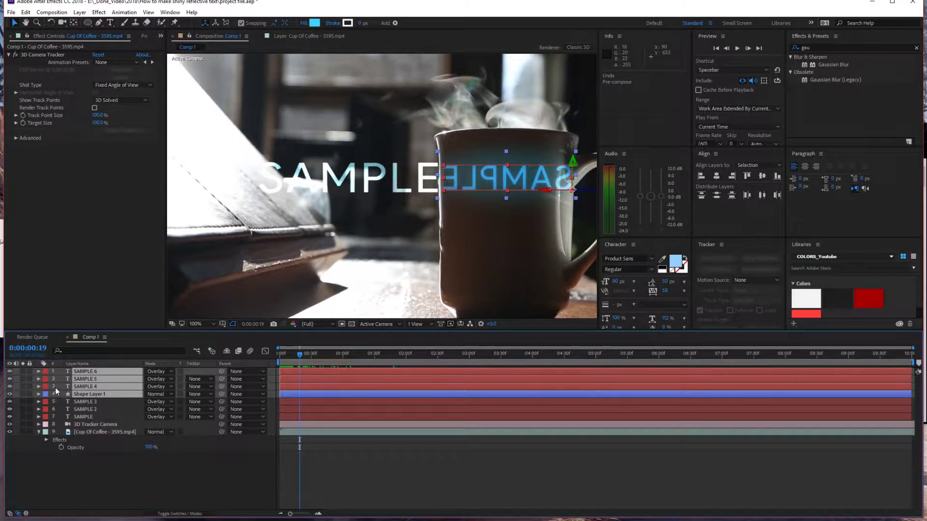
Expand the transform properties of the mirrored SAMPLE layers to expose their opacity, and set the current time to 0:00:01:28
{"action": "left_click", "coordinate": [39, 371]}
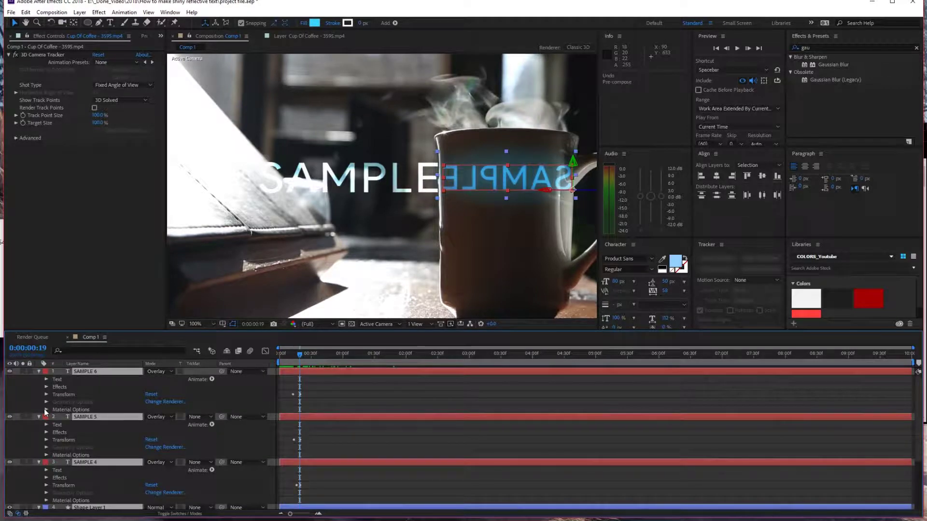
{"action": "left_click", "coordinate": [47, 395]}
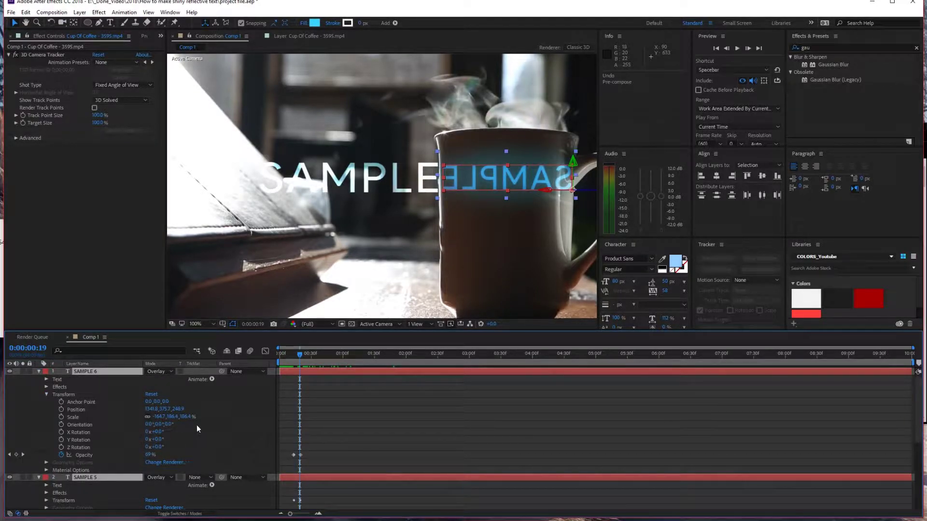
{"action": "left_click", "coordinate": [308, 355]}
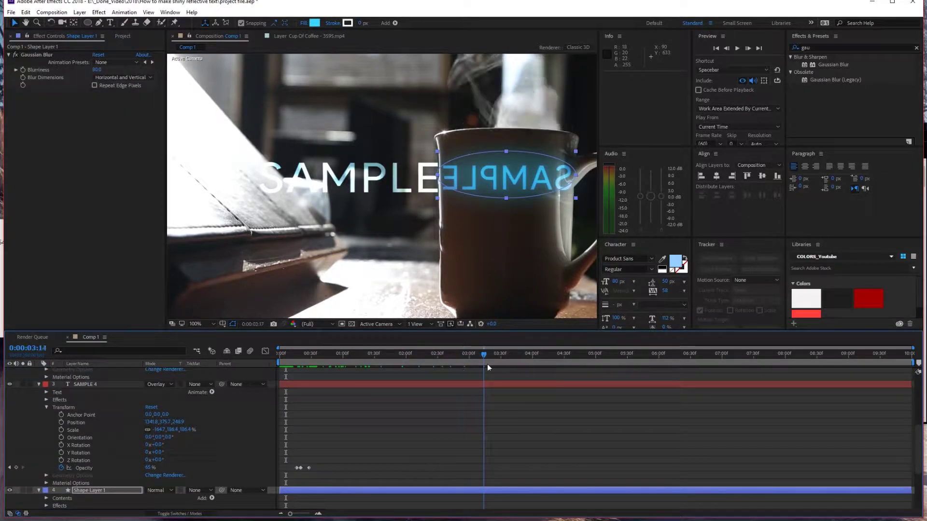
{"action": "left_click_drag", "start_coordinate": [488, 367], "coordinate": [372, 369]}
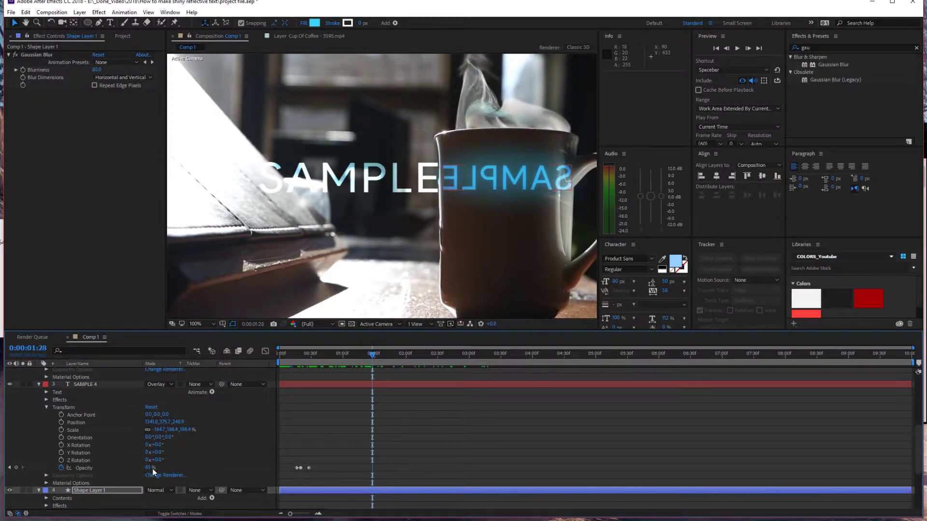